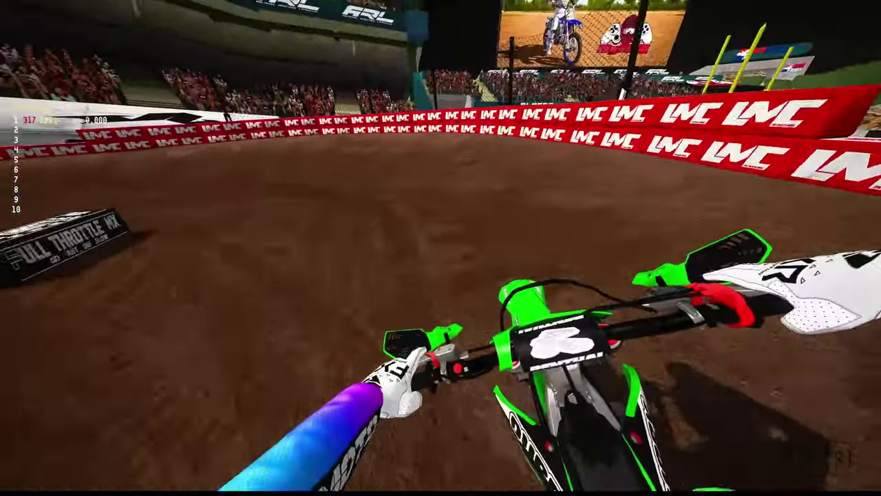
# Step: Pause the MX Bikes test-session ride with Esc to show Continue, Return To Pit, Replay and Settings
pyautogui.press('Escape')
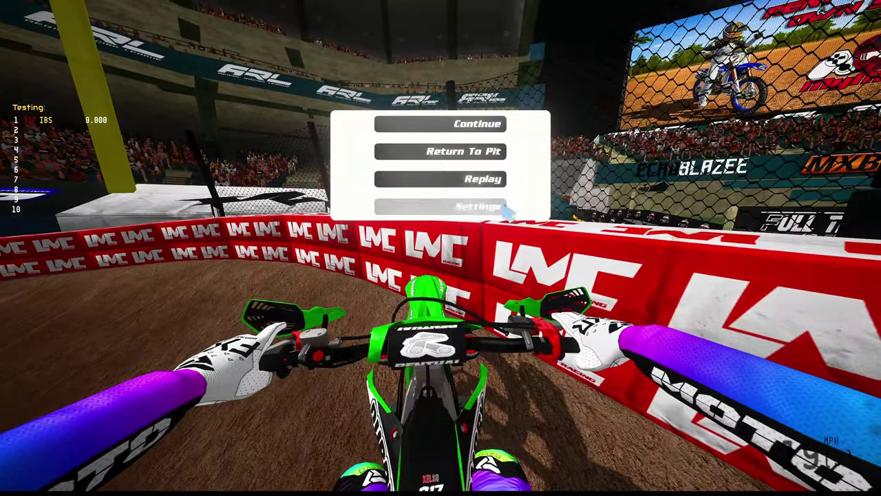
# Step: Open the replay, pause it, set the camera to Orbit and hide the replay interface around rider 317
pyautogui.click(455, 181)
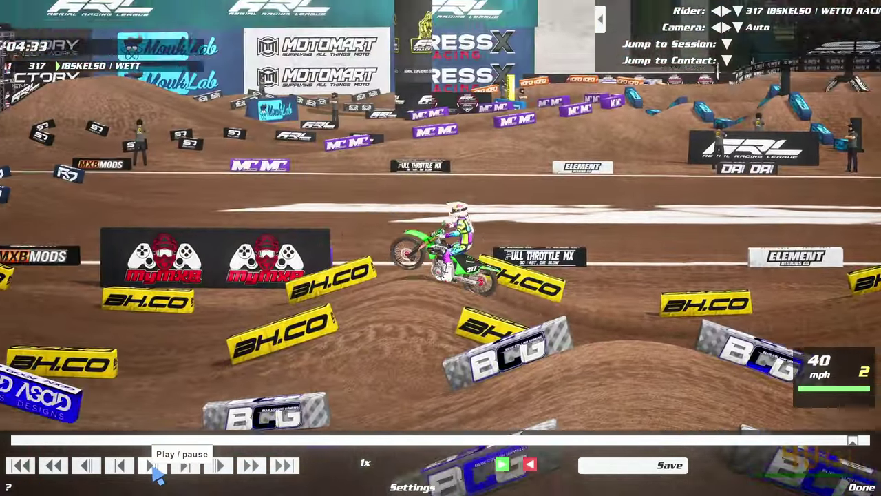
pyautogui.click(154, 467)
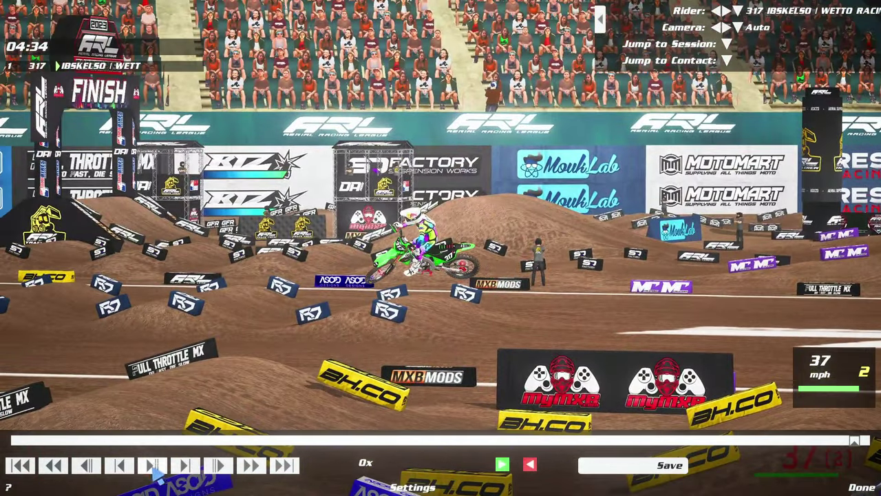
pyautogui.click(771, 149)
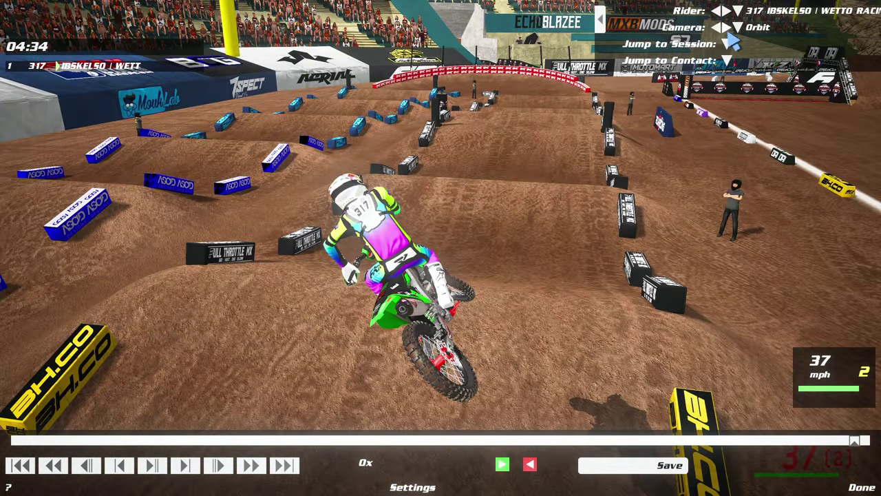
pyautogui.click(769, 163)
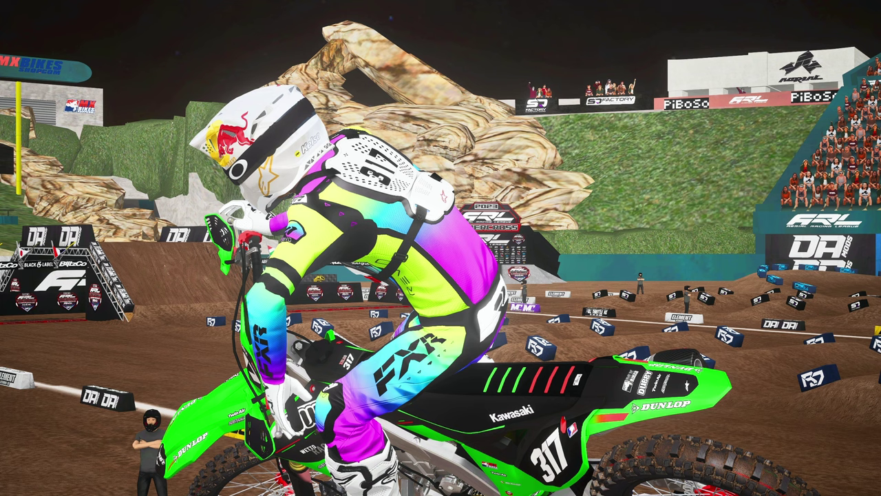
# Step: Take an F12 screenshot of the rider and start a new 1920x1080 Thumbnail-preset document
pyautogui.press('F12')
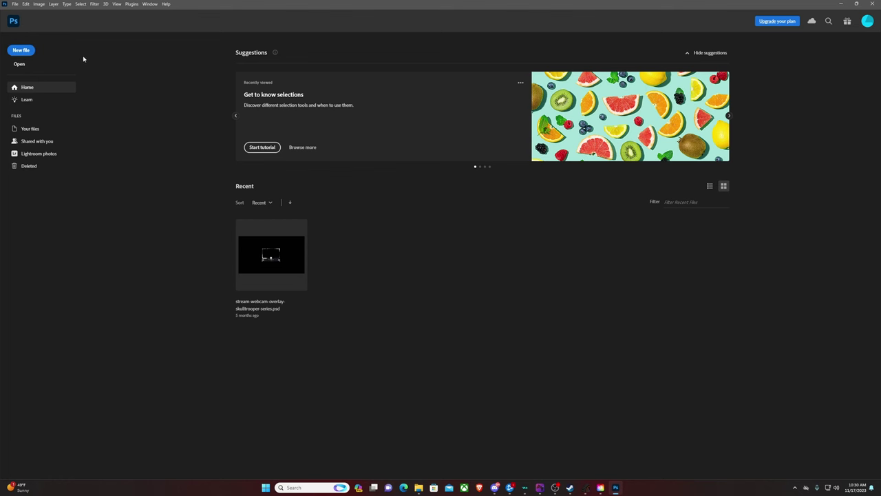
pyautogui.click(21, 51)
pyautogui.click(243, 124)
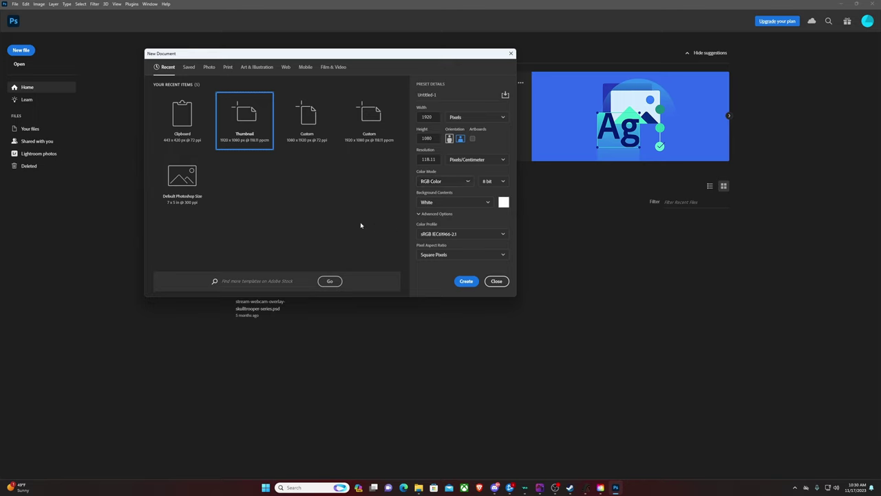
# Step: Create the 1920x1080 canvas and drag the Steam rider screenshot onto it, committing the placement
pyautogui.click(465, 281)
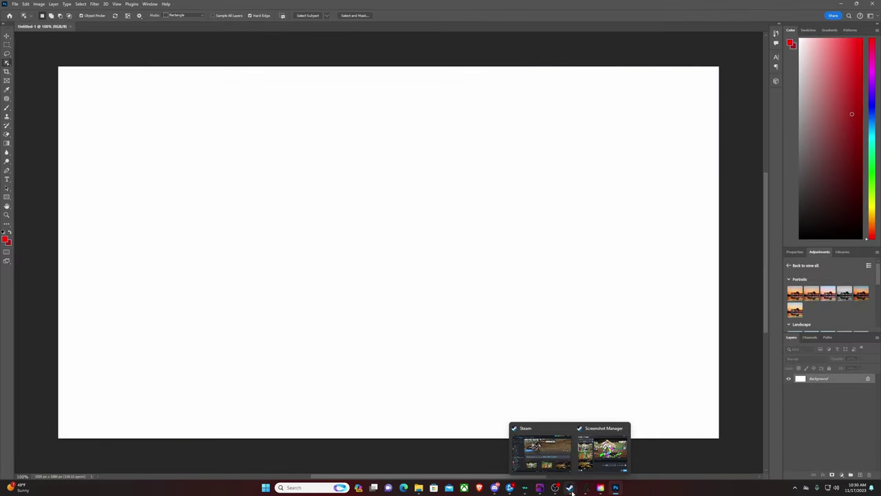
pyautogui.click(608, 452)
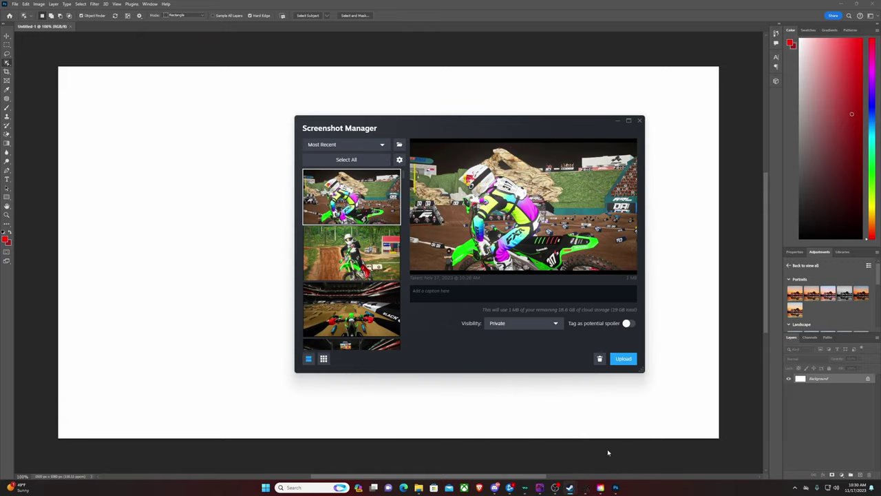
pyautogui.moveTo(351, 196); pyautogui.dragTo(158, 324)
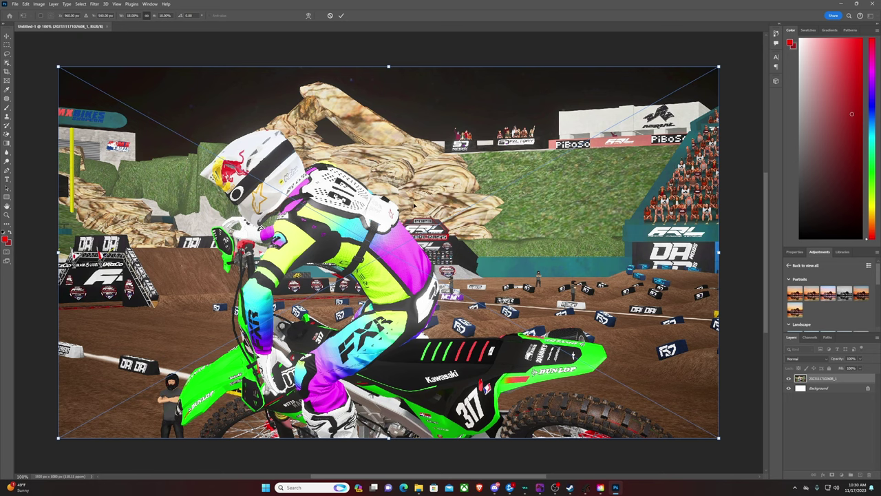
pyautogui.click(341, 15)
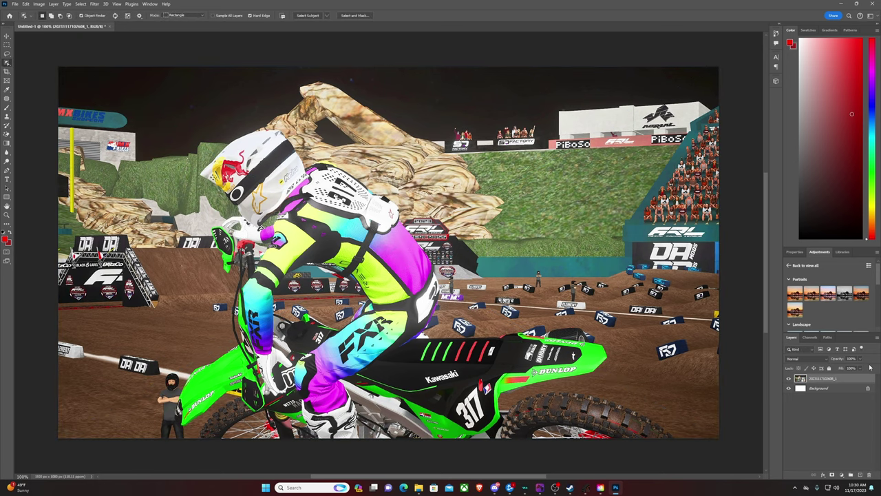
# Step: Add the Landscape – Color Pop vibrance and Portraits – Darker curves presets to the screenshot
pyautogui.scroll(-2, 826, 303)
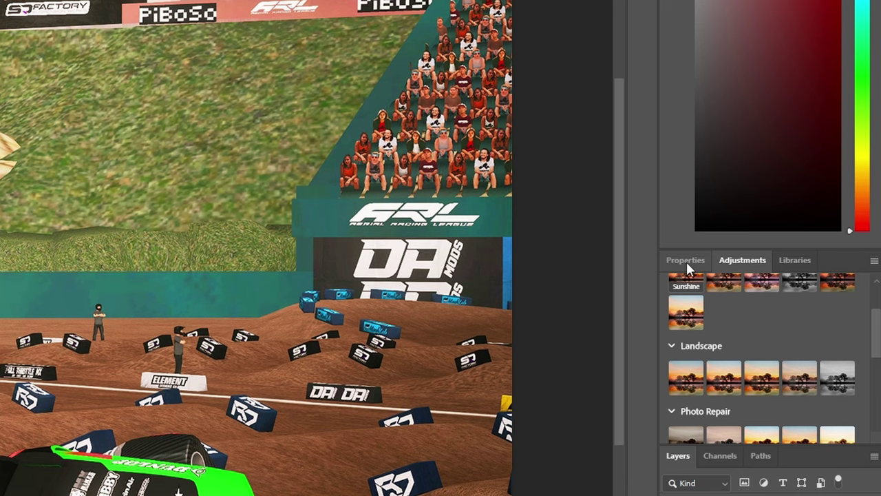
pyautogui.scroll(2, 687, 301)
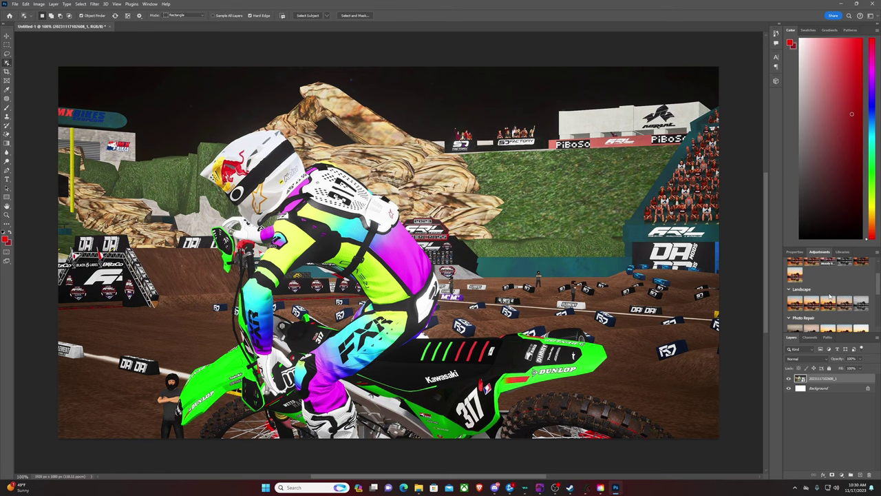
pyautogui.scroll(-2, 690, 390)
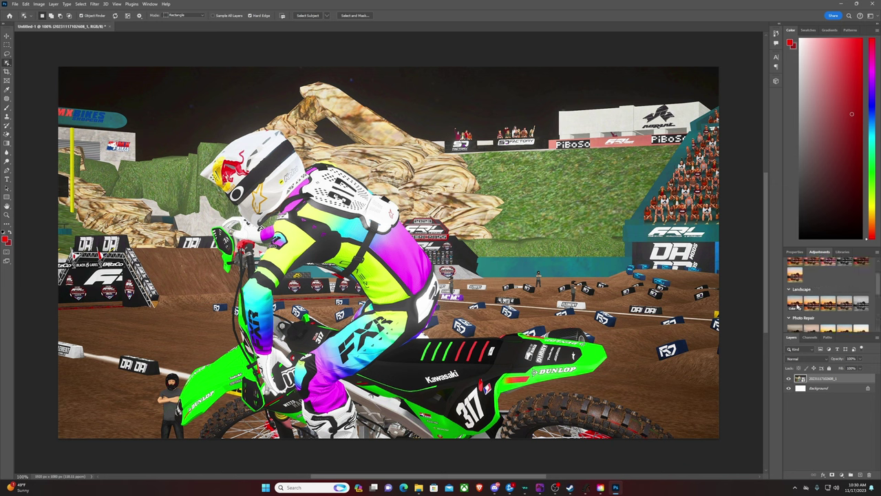
pyautogui.click(797, 307)
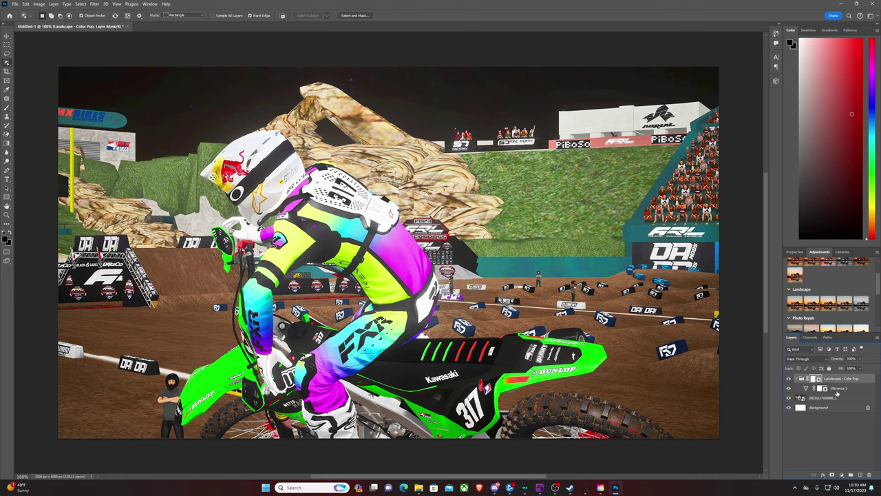
pyautogui.scroll(2, 798, 296)
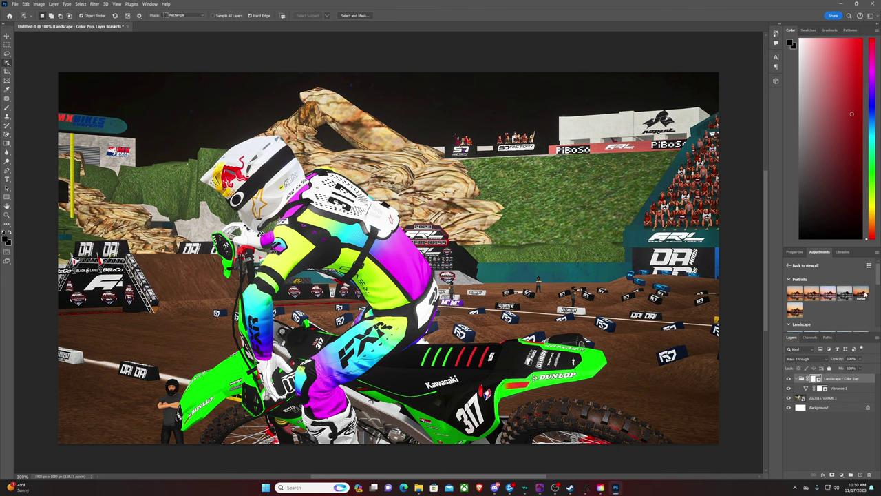
pyautogui.click(865, 293)
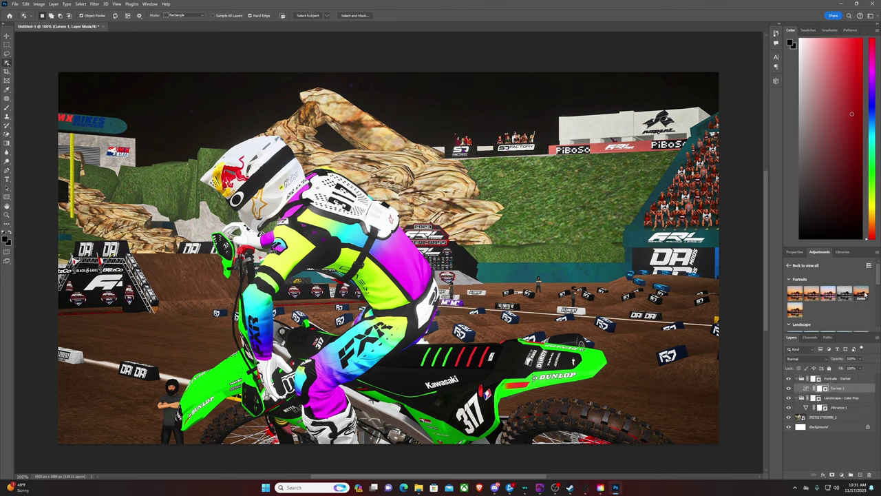
# Step: Duplicate the rider screenshot layer three times with Ctrl+J
pyautogui.click(839, 418)
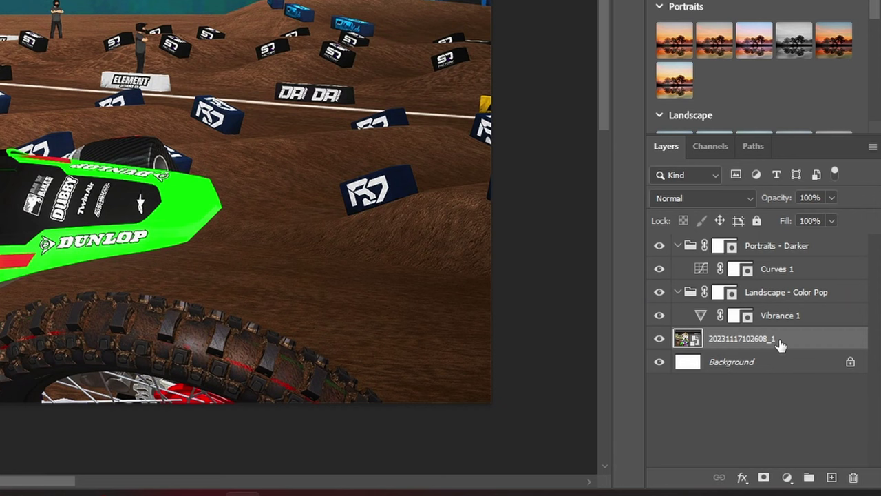
pyautogui.hotkey('ctrl', 'j')
pyautogui.hotkey('ctrl', 'j')
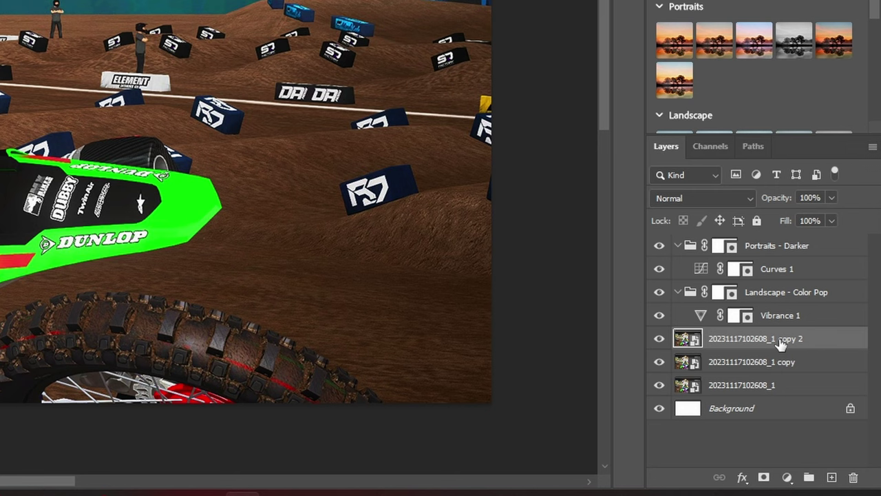
pyautogui.hotkey('ctrl', 'j')
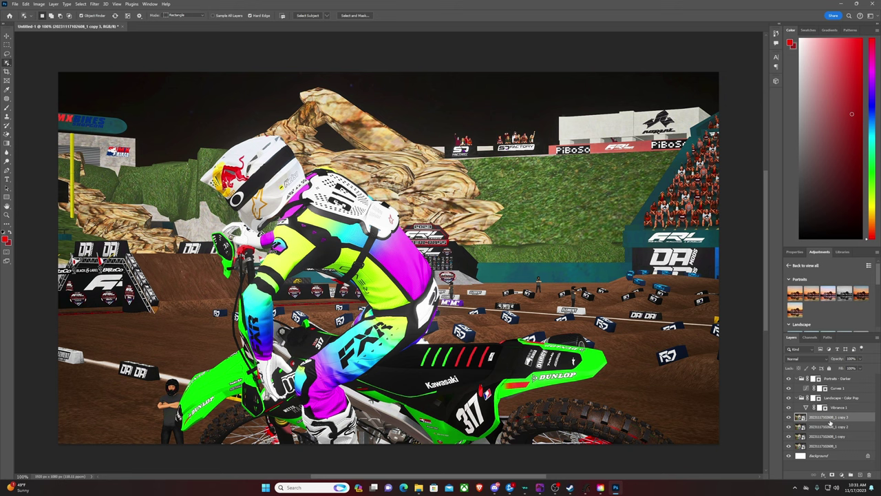
pyautogui.hotkey('ctrl', 'j')
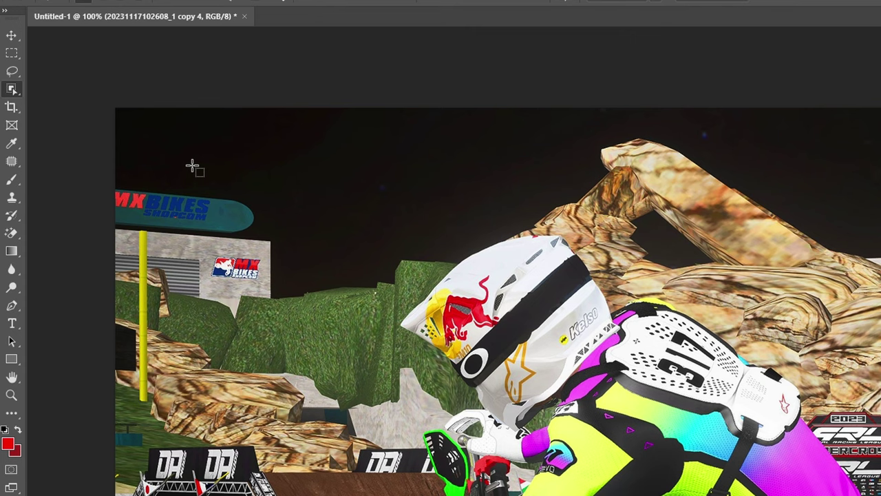
# Step: Mask copy 4 and copy 3 to the green Kawasaki using Object Selection, then hide the two lower copies
pyautogui.rightClick(12, 88)
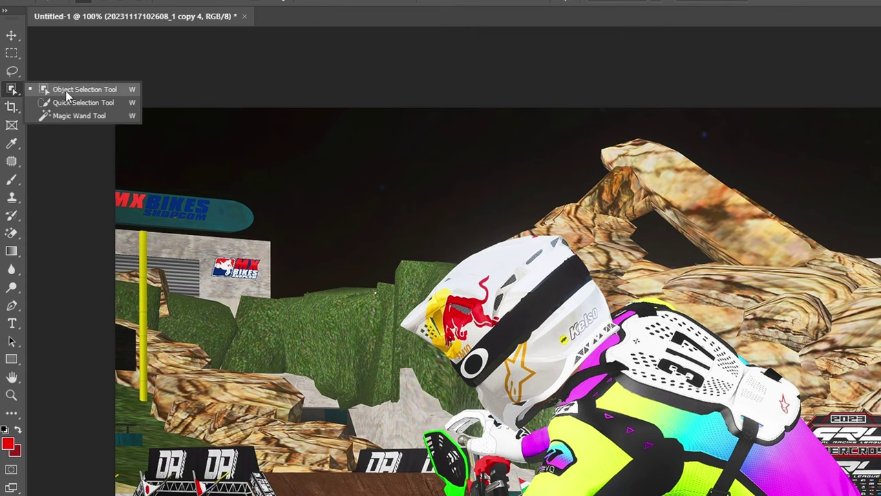
pyautogui.click(61, 90)
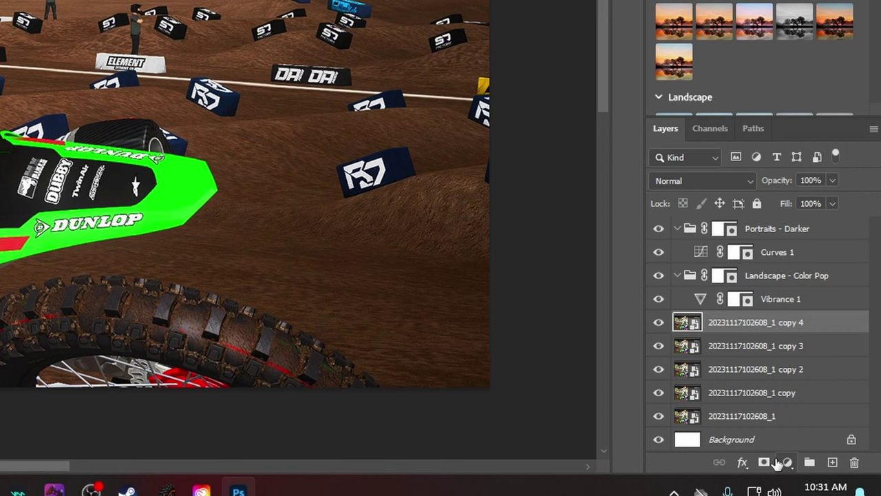
pyautogui.click(764, 462)
pyautogui.click(728, 347)
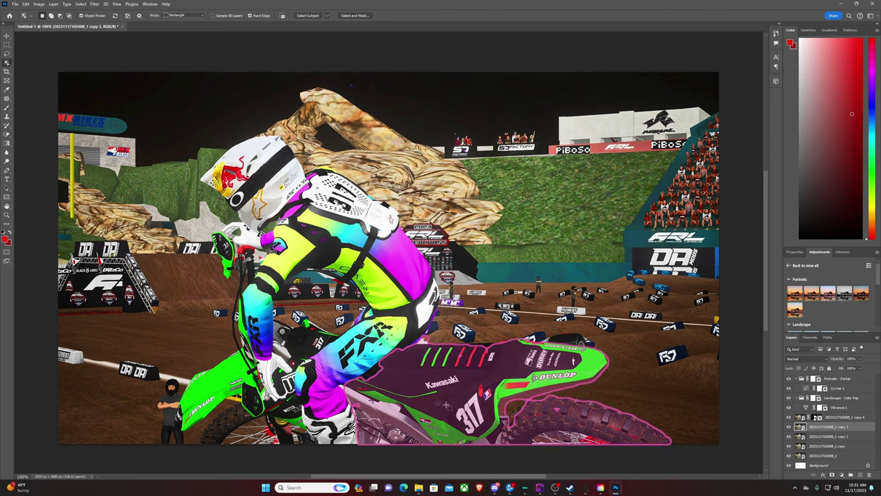
pyautogui.click(452, 408)
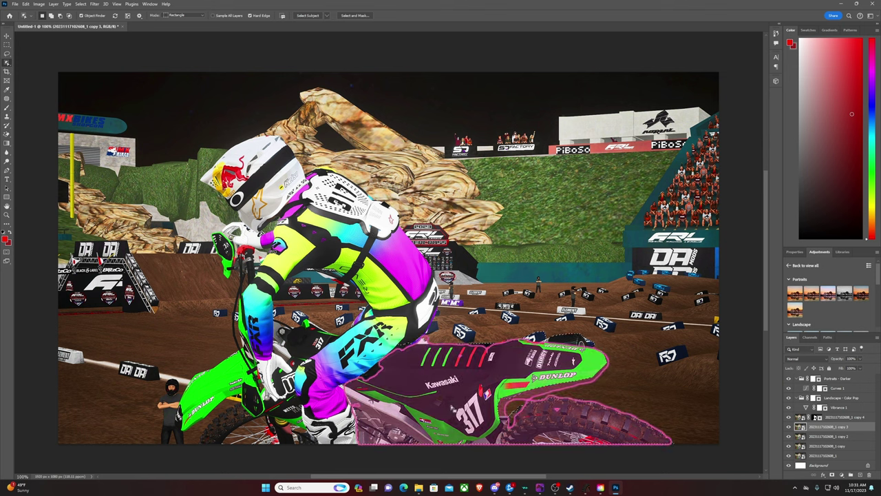
pyautogui.click(829, 476)
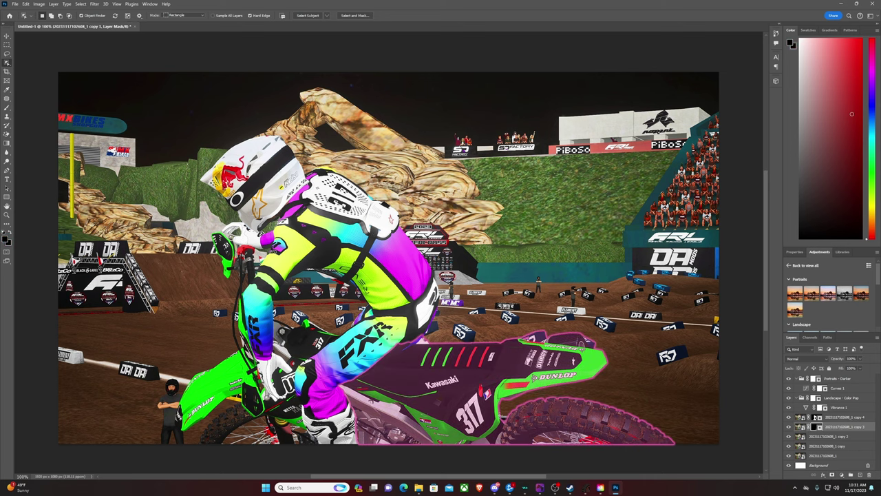
pyautogui.moveTo(790, 435); pyautogui.dragTo(790, 448)
pyautogui.click(828, 456)
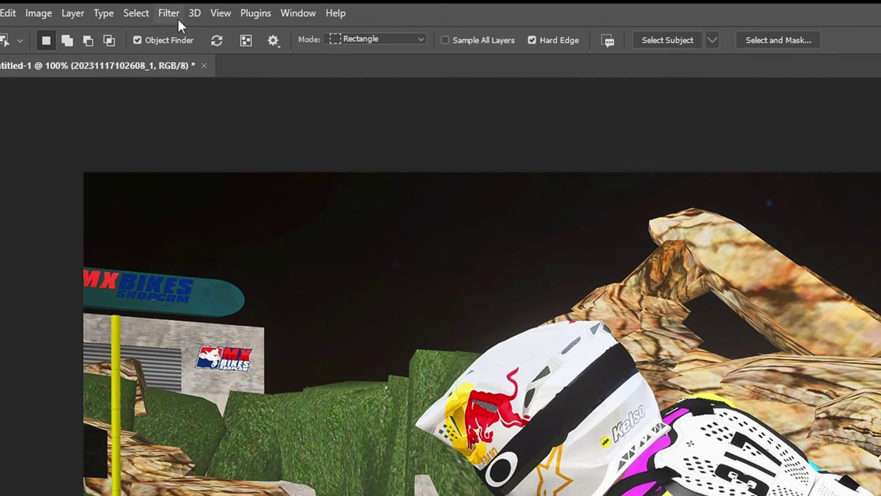
# Step: Apply a Gaussian Blur smart filter to the bottom screenshot layer to soften the arena
pyautogui.click(95, 4)
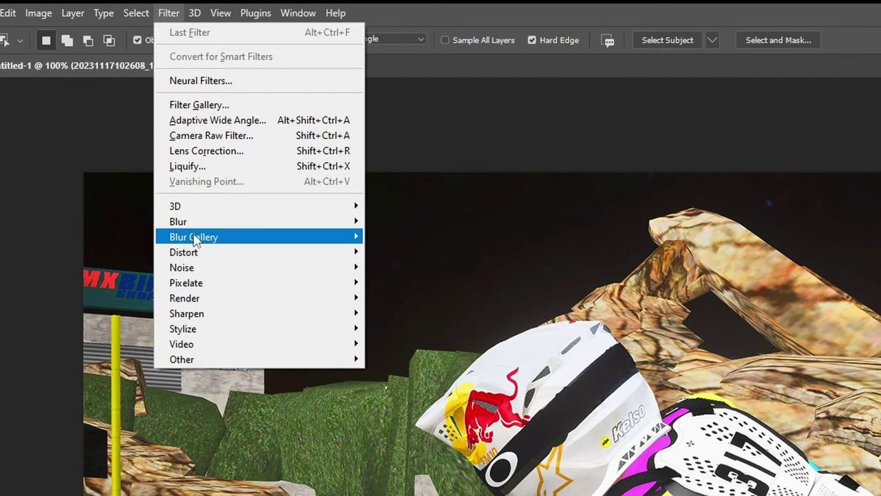
pyautogui.moveTo(219, 224)
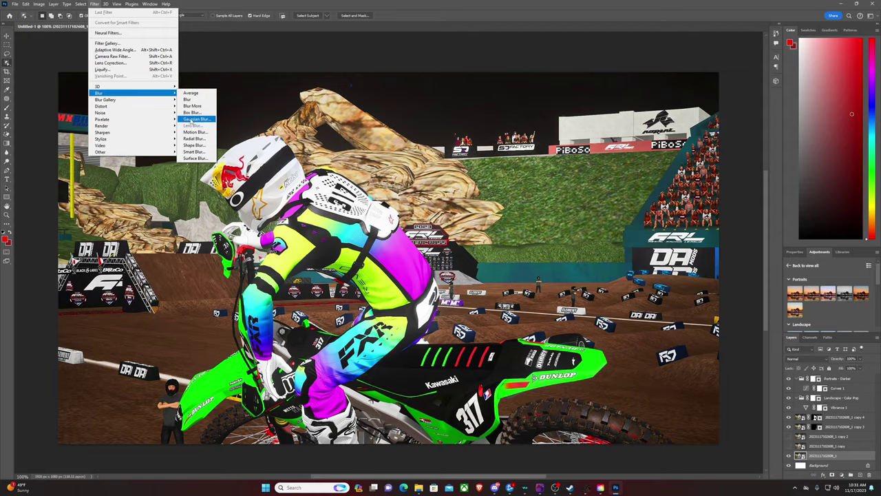
pyautogui.click(409, 282)
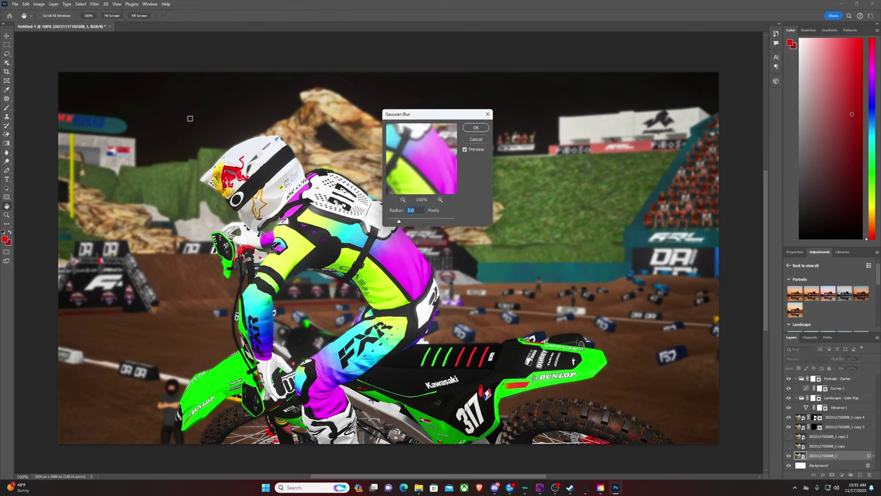
pyautogui.click(476, 128)
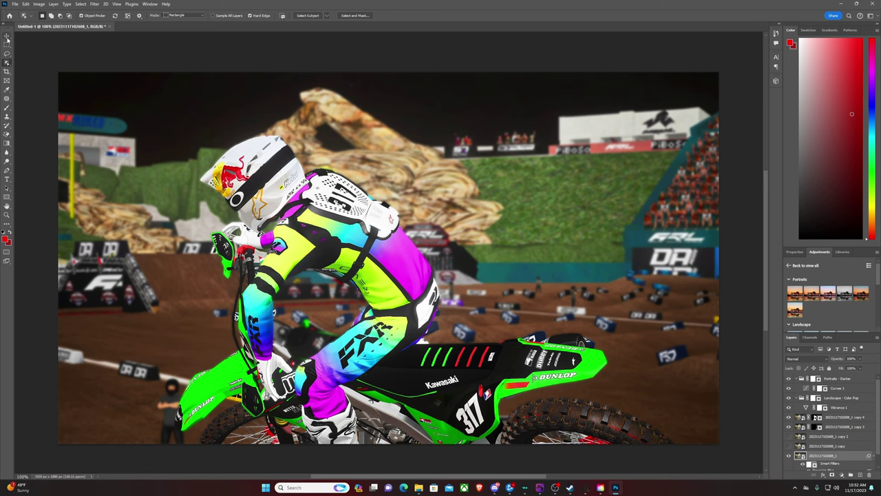
# Step: Apply a Spin-method Radial Blur smart filter to the copy 4 Kawasaki layer
pyautogui.click(836, 417)
pyautogui.rightClick(836, 418)
pyautogui.click(852, 428)
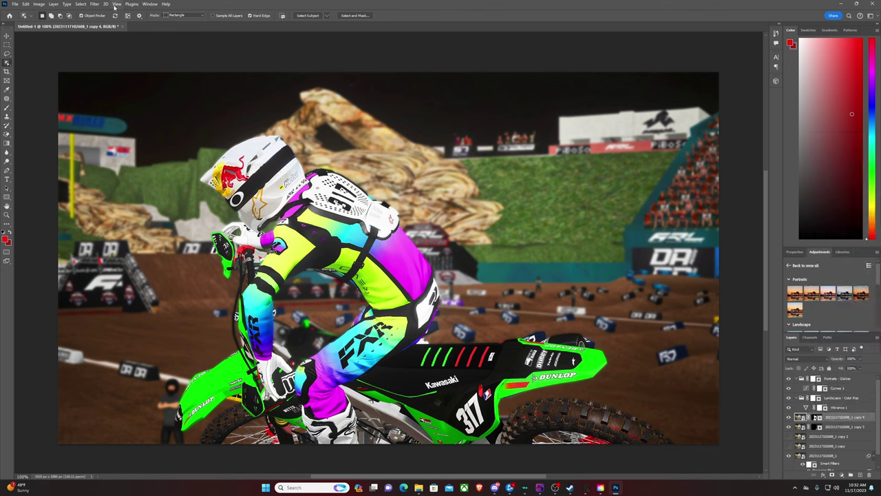
pyautogui.click(94, 4)
pyautogui.moveTo(102, 93)
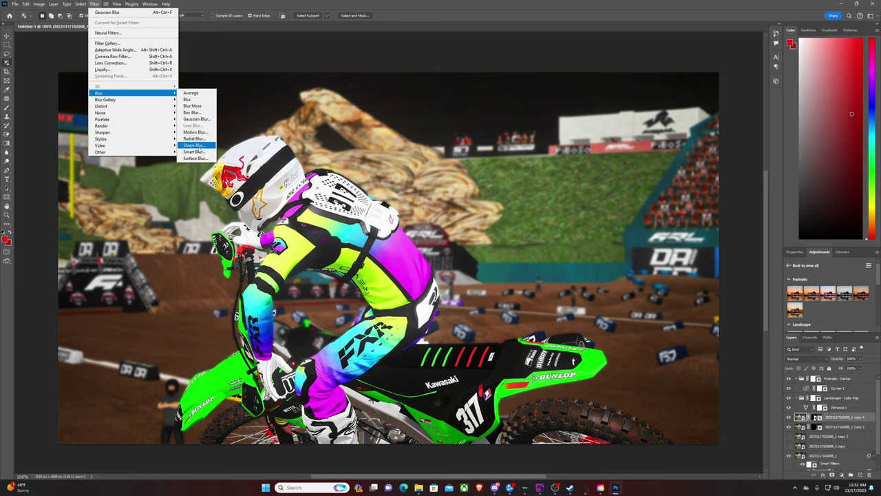
pyautogui.click(195, 138)
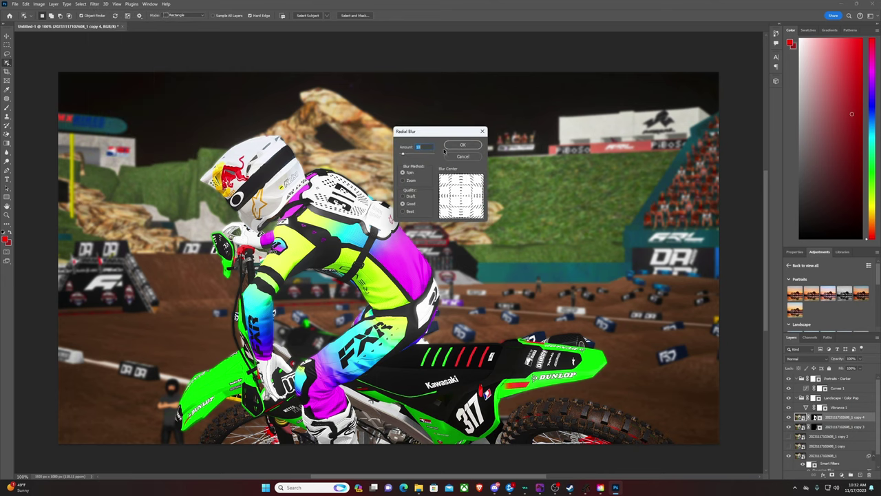
pyautogui.click(403, 180)
pyautogui.click(403, 173)
pyautogui.click(460, 146)
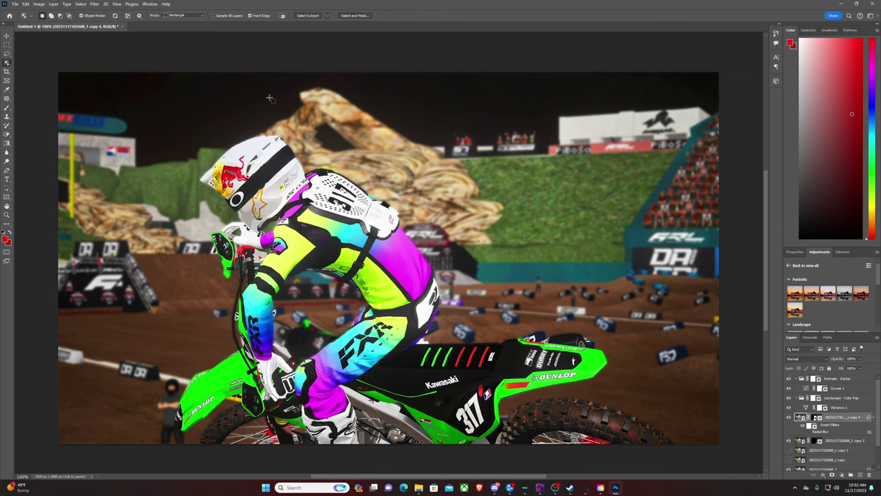
# Step: Add a second Radial Blur to copy 4 using Zoom, Amount 10, Best quality
pyautogui.click(94, 3)
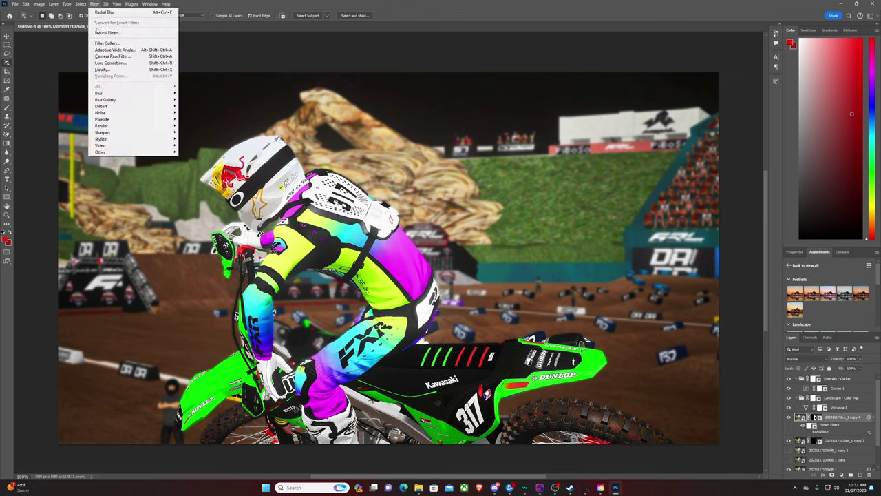
pyautogui.moveTo(173, 101)
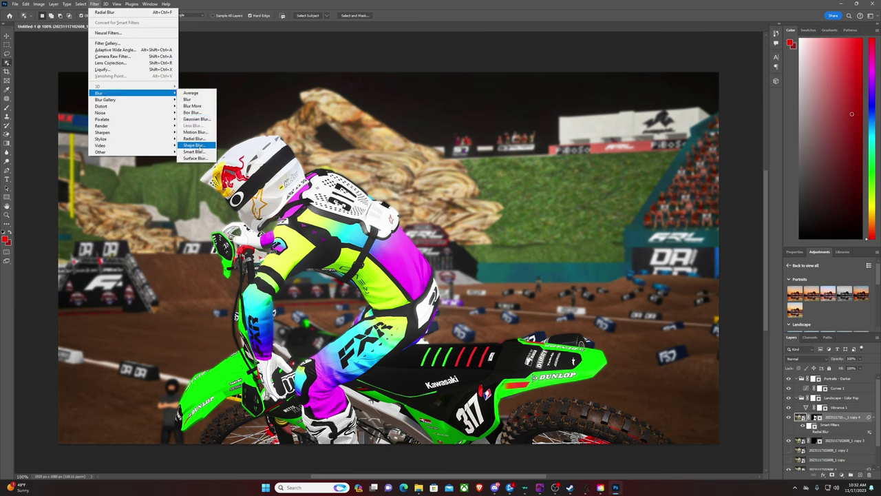
pyautogui.click(197, 139)
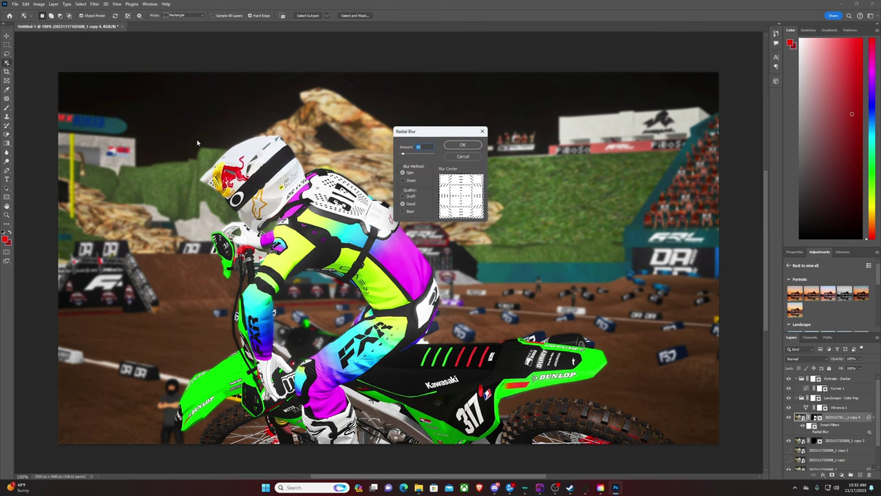
pyautogui.click(404, 180)
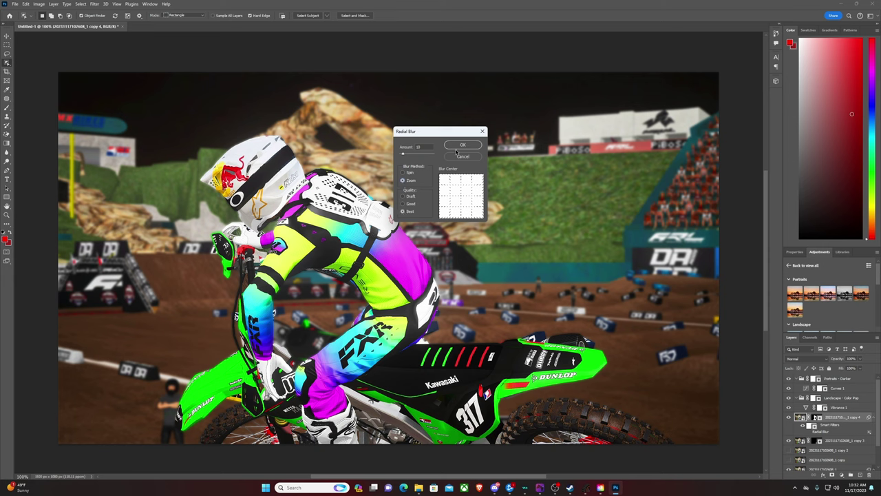
pyautogui.click(456, 147)
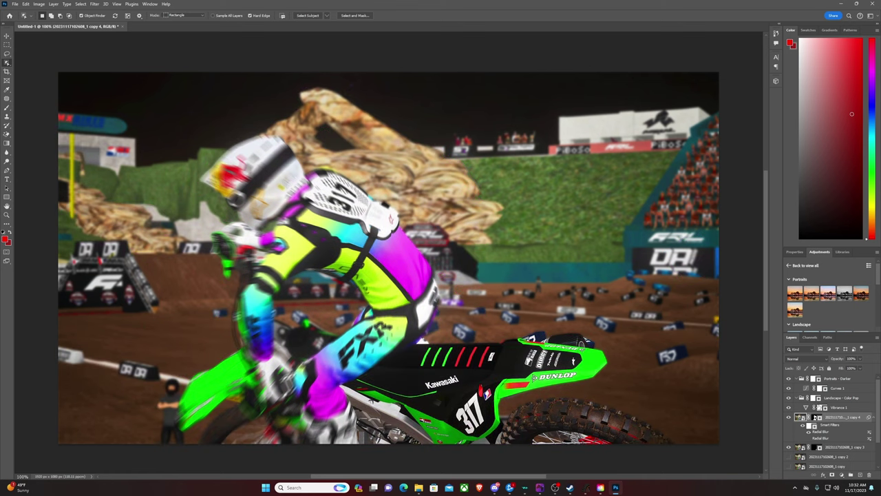
# Step: Hide the radial blur smart filters on copy 4 and select the bottom layer
pyautogui.click(810, 431)
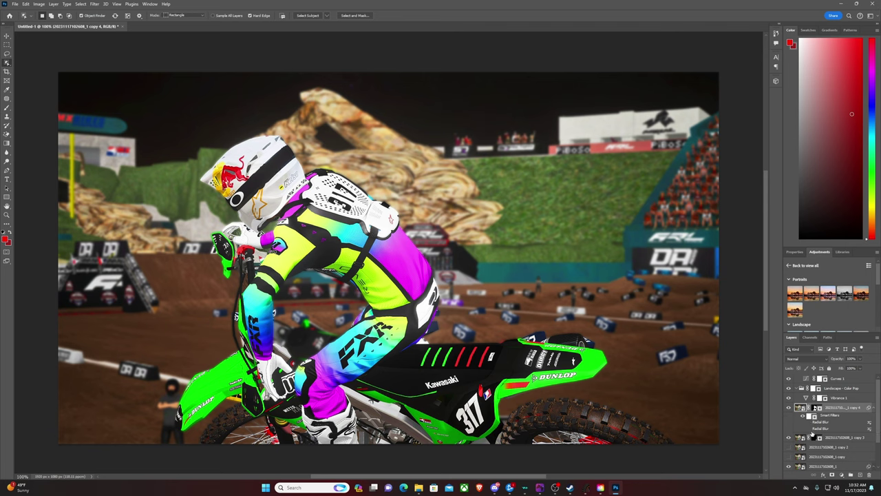
pyautogui.scroll(-1, 826, 444)
pyautogui.click(823, 445)
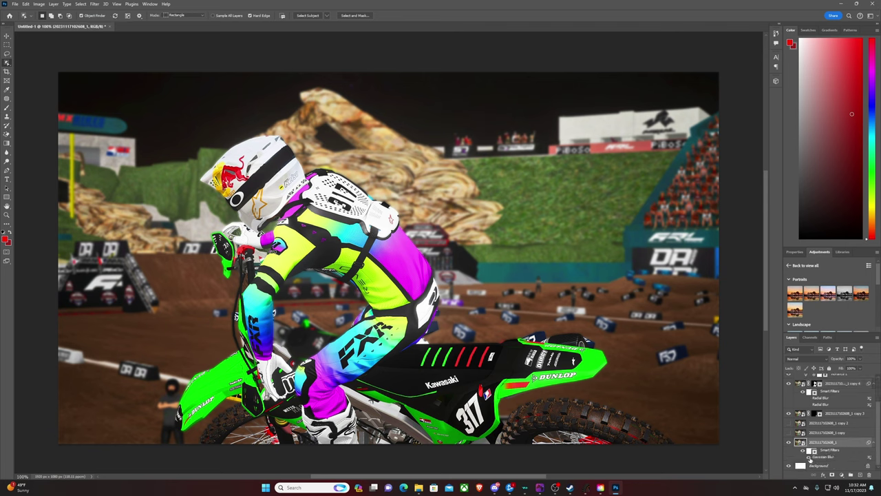
# Step: Switch off the Gaussian Blur smart filter on the background layer
pyautogui.click(810, 457)
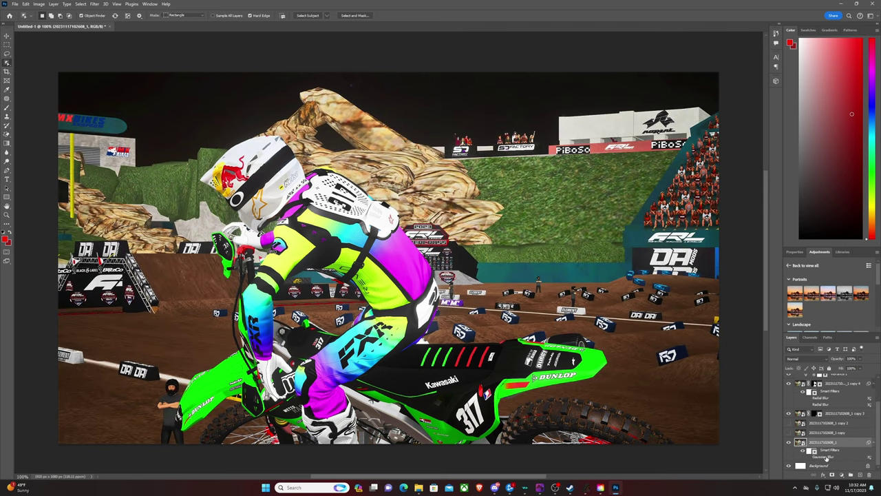
pyautogui.click(80, 3)
pyautogui.click(94, 3)
# Step: Apply a Zoom-method Radial Blur with Amount 5 to the background layer
pyautogui.click(94, 3)
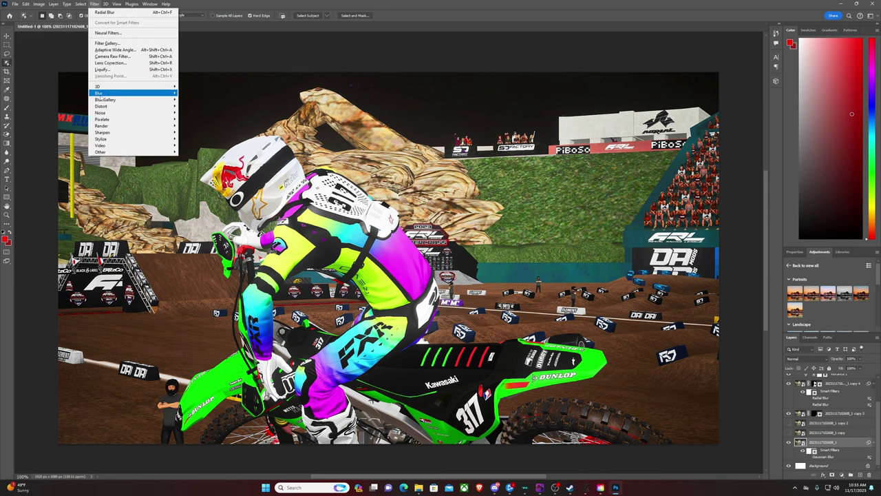
pyautogui.moveTo(117, 93)
pyautogui.click(200, 138)
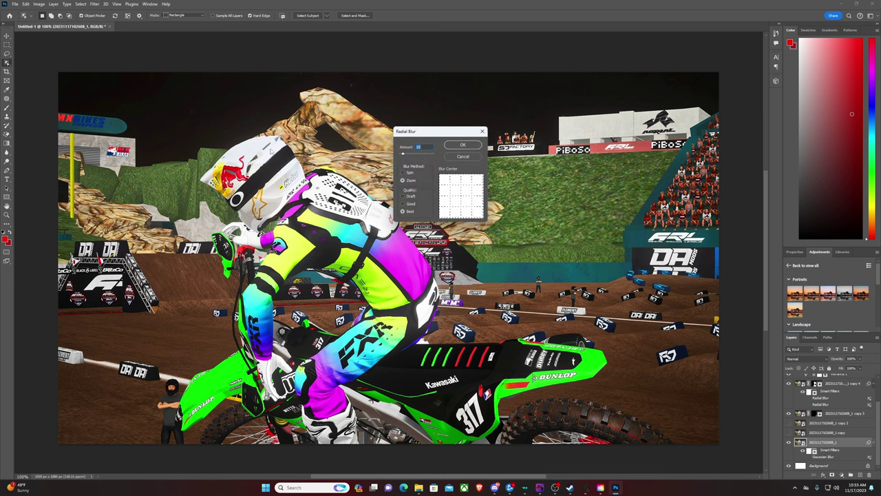
pyautogui.click(403, 181)
pyautogui.moveTo(402, 155); pyautogui.dragTo(404, 156)
pyautogui.click(458, 146)
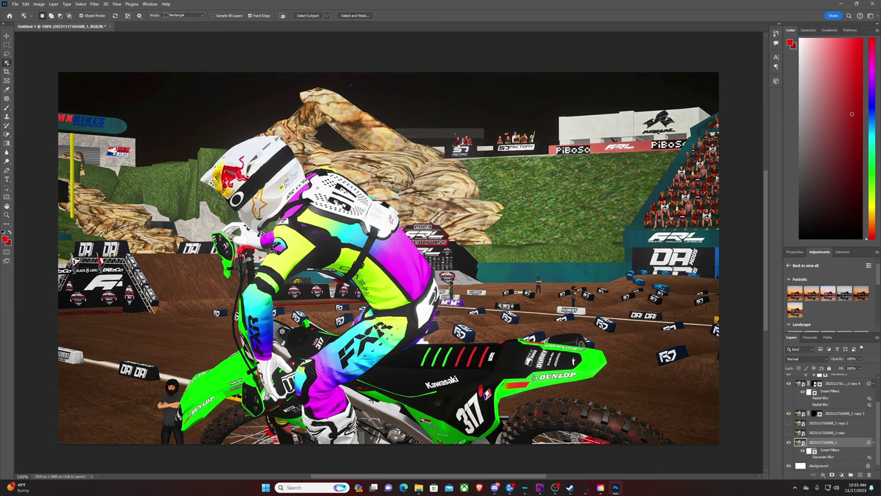